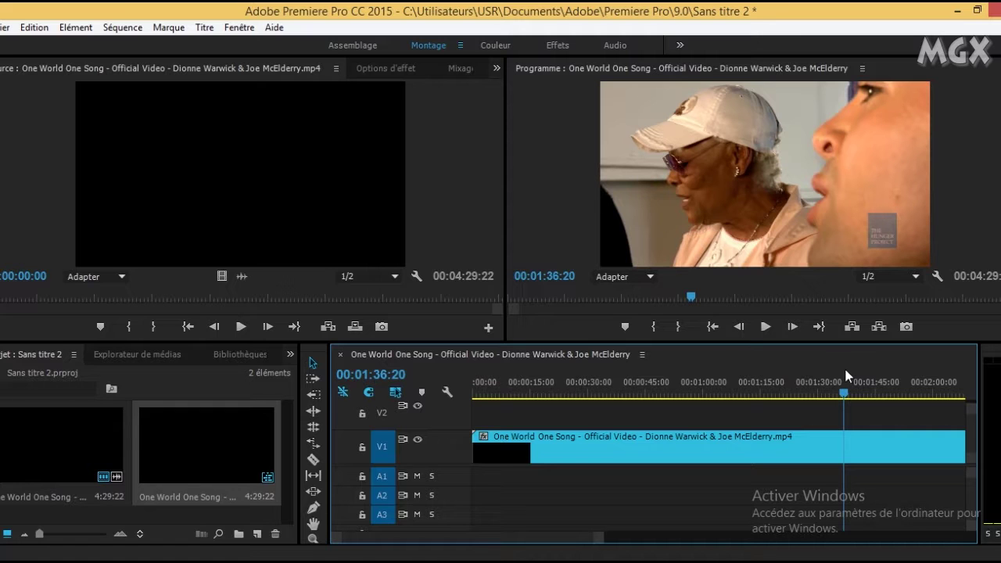
- Razor-cut the V1 clip at 00:00:07:05 and 00:00:13:10
drag(848, 397, 613, 423)
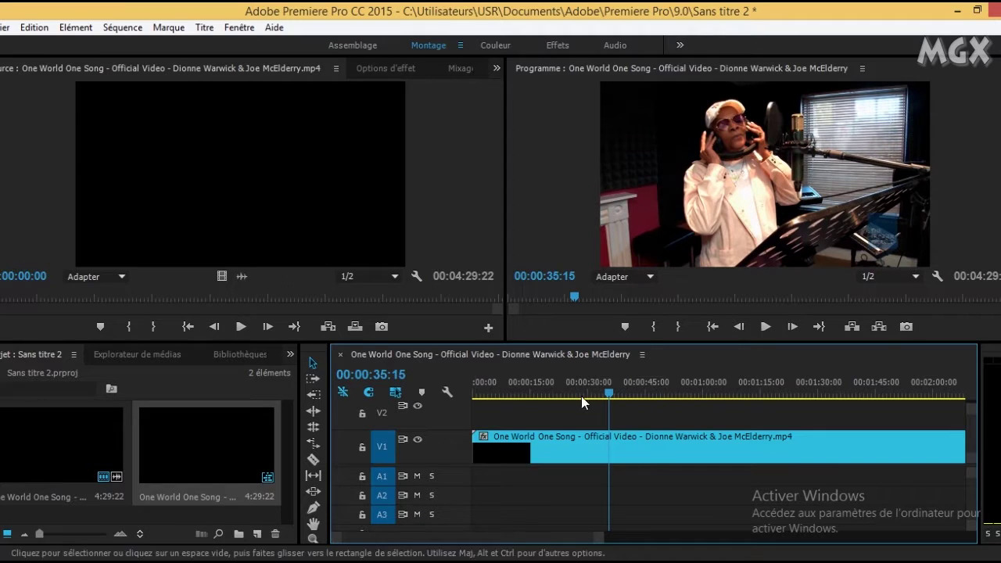
click(585, 393)
drag(585, 394, 502, 400)
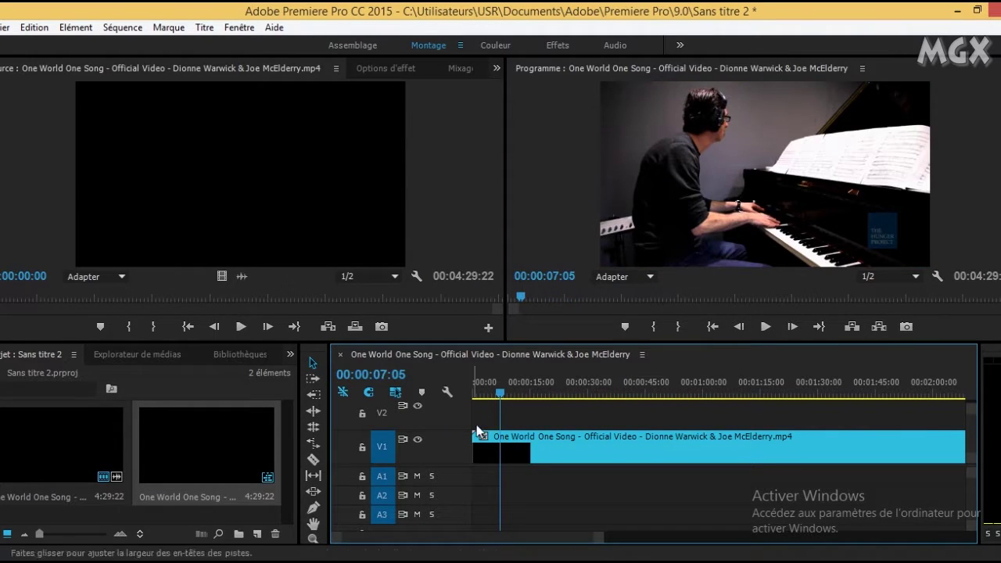
key(c)
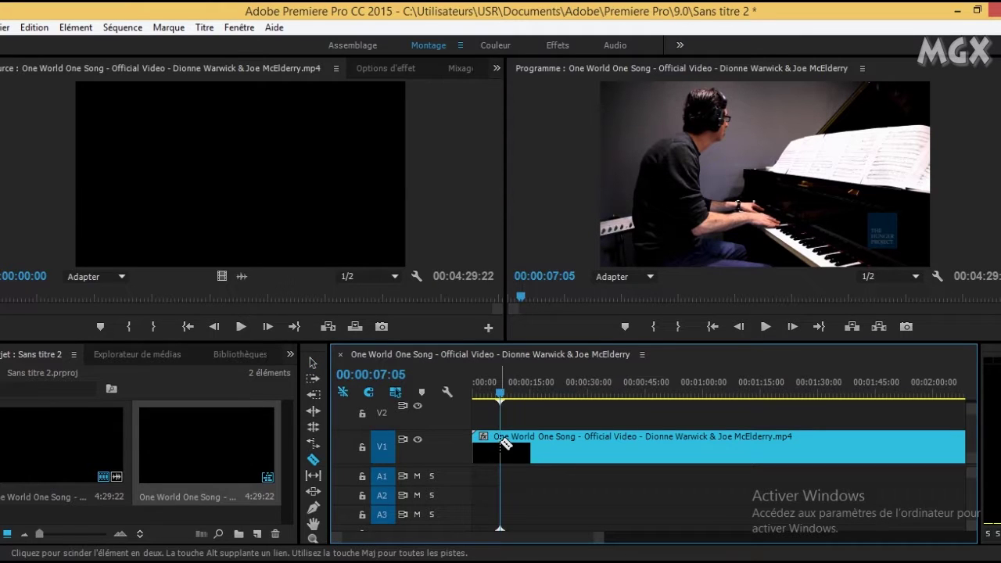
click(499, 447)
drag(501, 395, 524, 391)
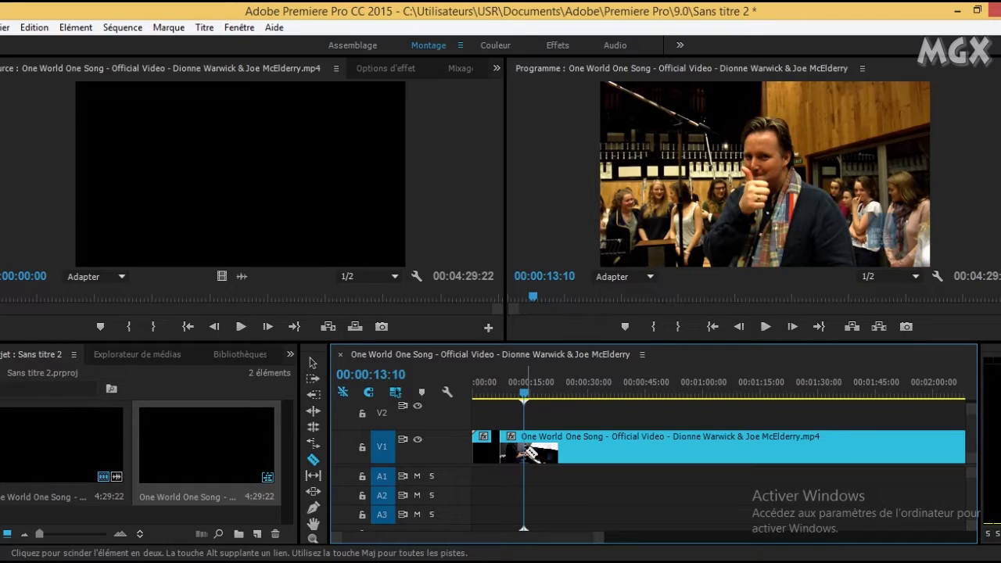
click(524, 446)
- Play the sequence from the start to check the cuts, stopping near 00:00:13:15
click(313, 362)
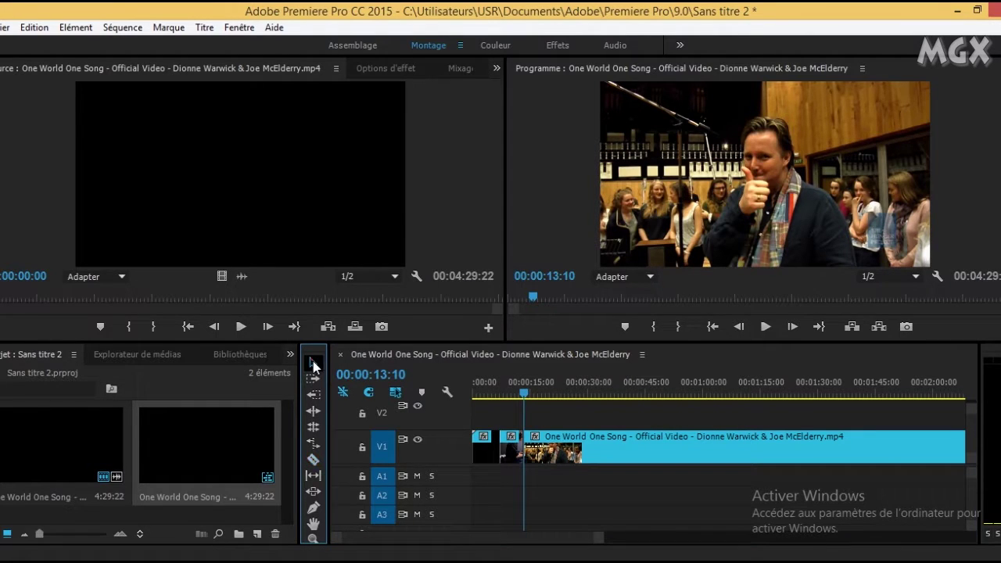
click(491, 453)
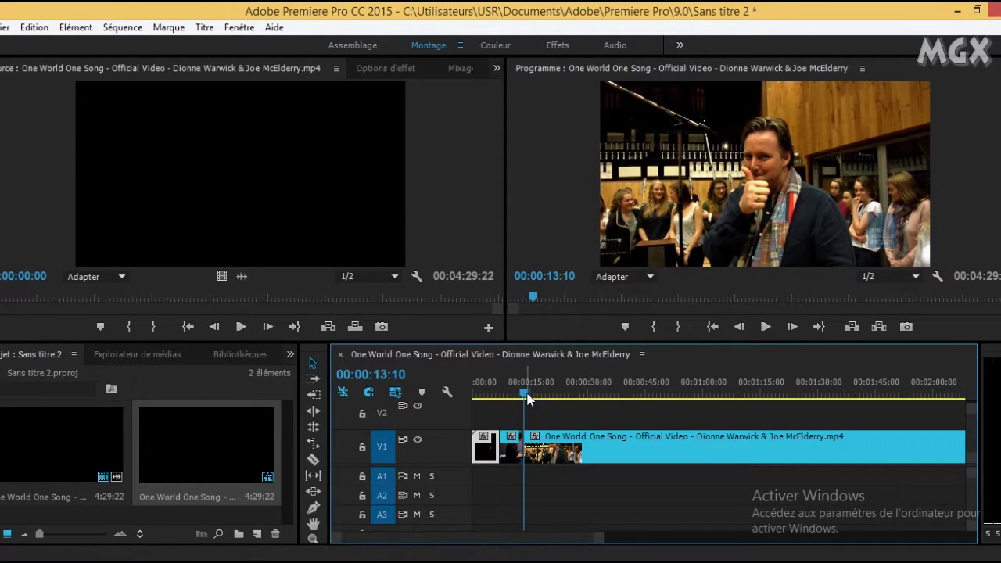
key(Up)
key(Up)
click(763, 326)
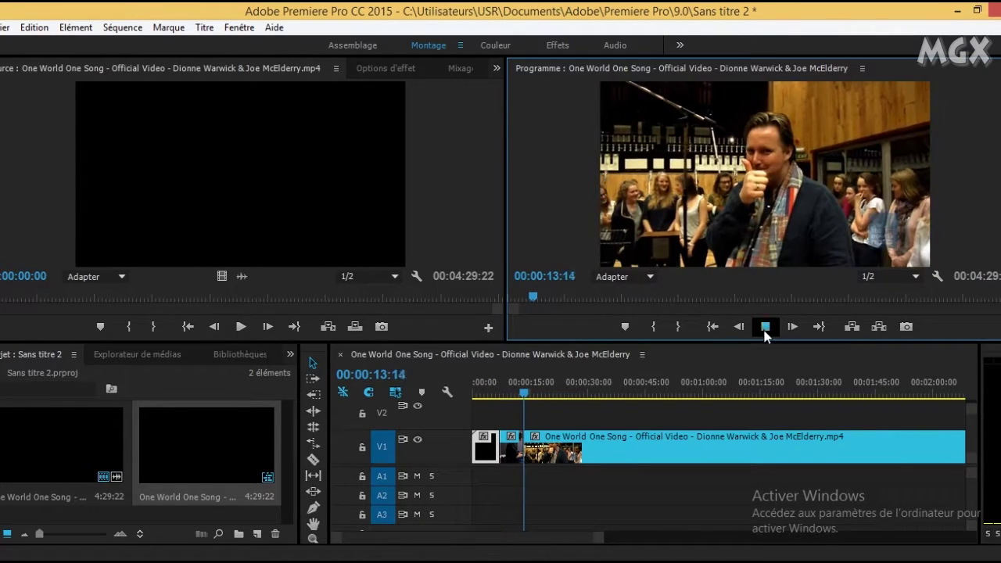
click(765, 328)
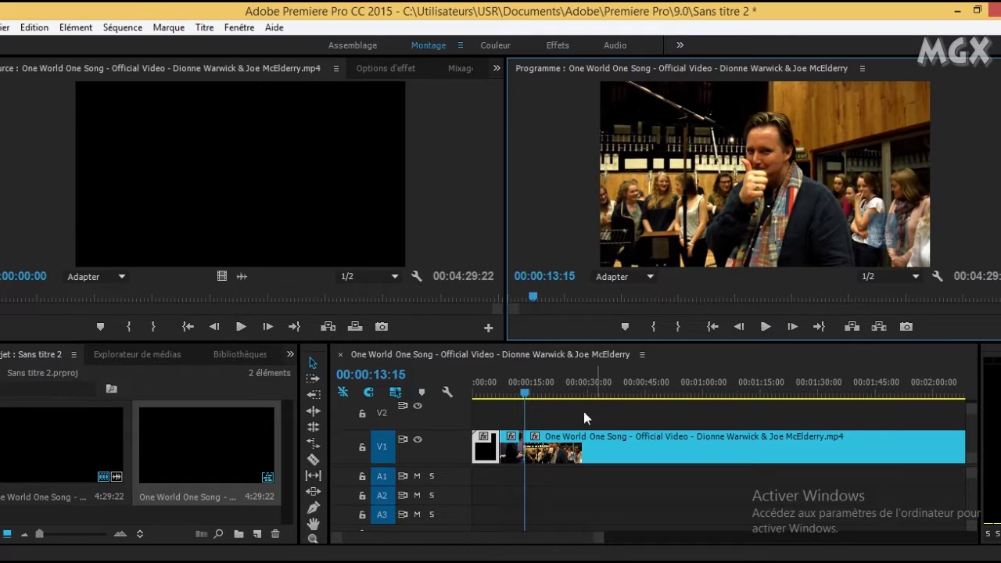
click(516, 444)
drag(524, 394, 487, 395)
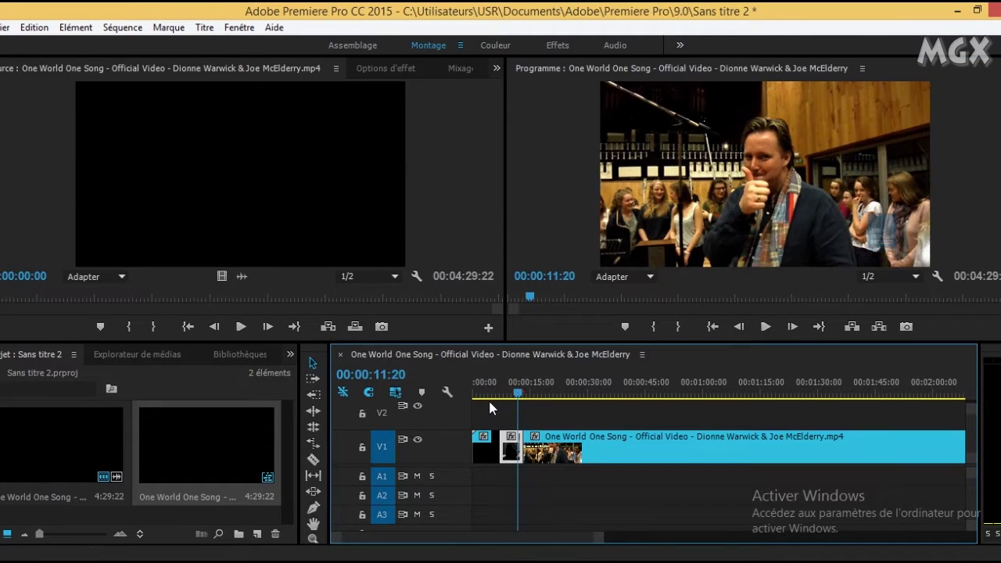
- Enter 10% speed for the short cut section in its Speed/Duration settings
right_click(509, 452)
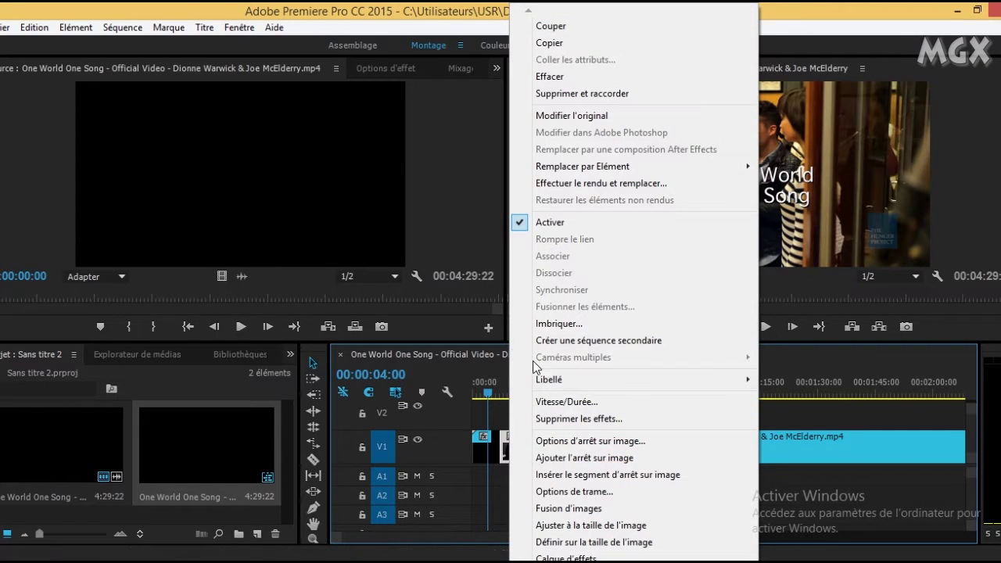
click(580, 403)
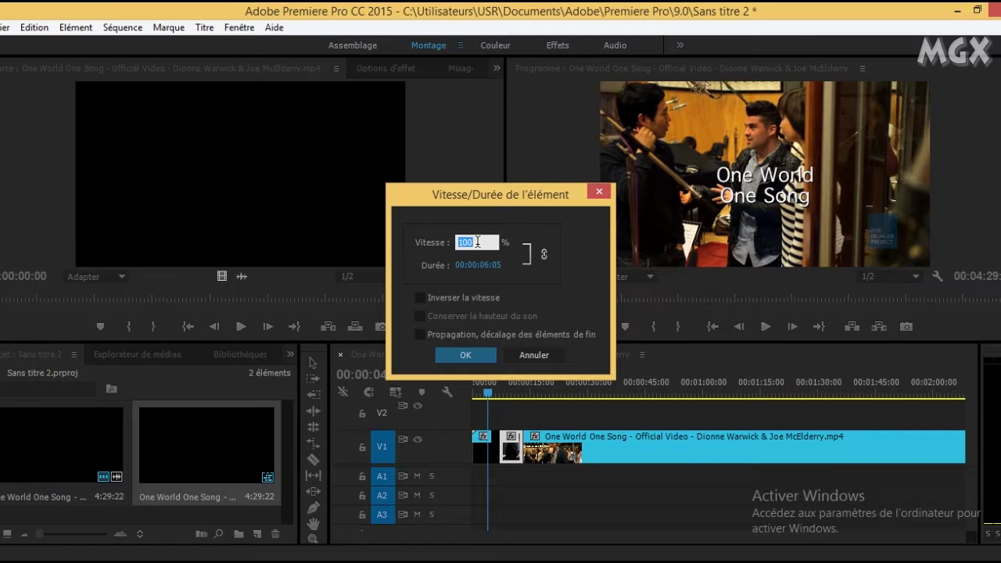
text(2)
key(BackSpace)
key(BackSpace)
text(2)
text(0)
double_click(477, 240)
click(490, 354)
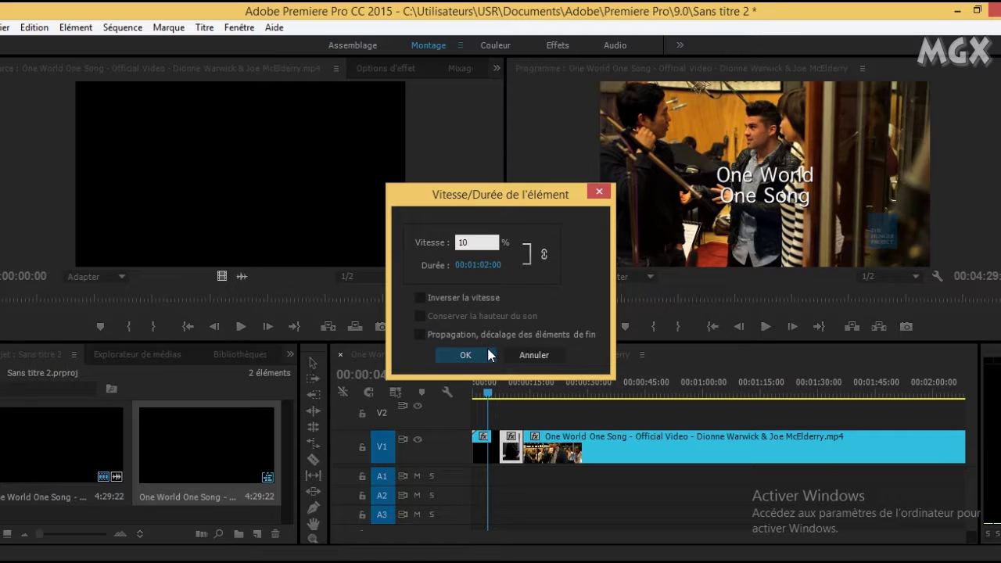
text(0)
- Confirm the 10% speed, preview the slowed section, and park the playhead at 00:00:27:00
click(491, 354)
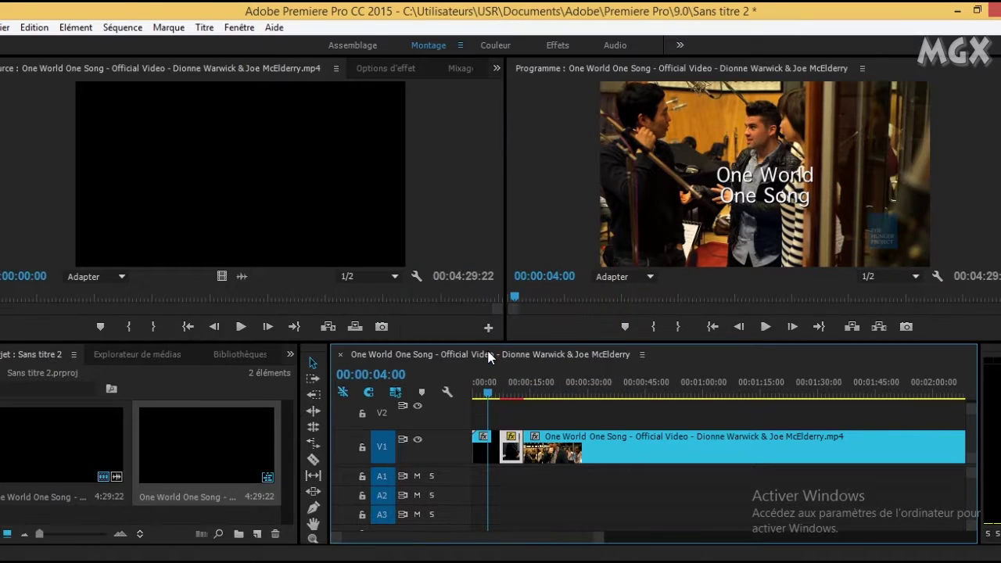
key(space)
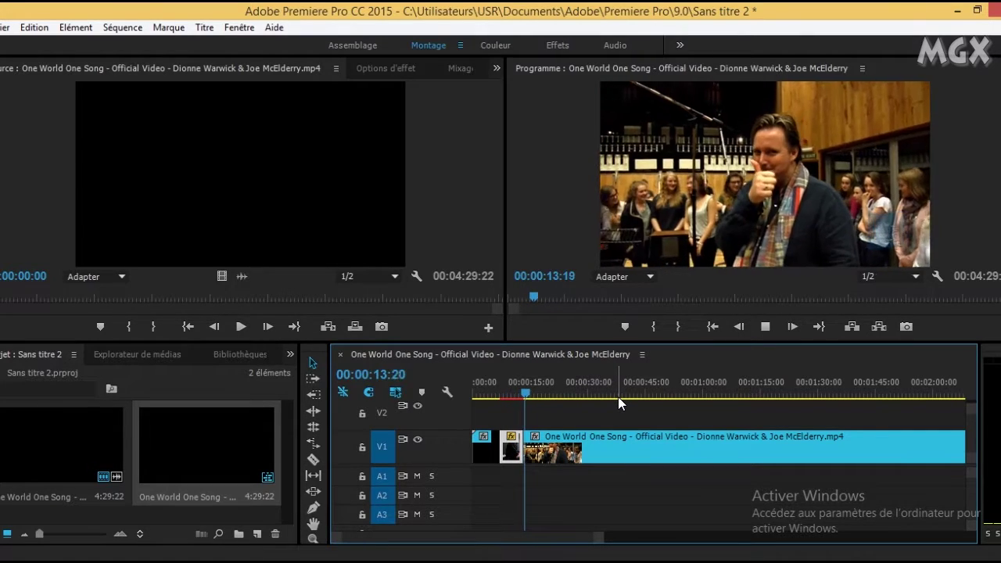
click(762, 326)
mouse_move(533, 393)
mouse_down()
mouse_move(511, 396)
mouse_move(537, 398)
mouse_up()
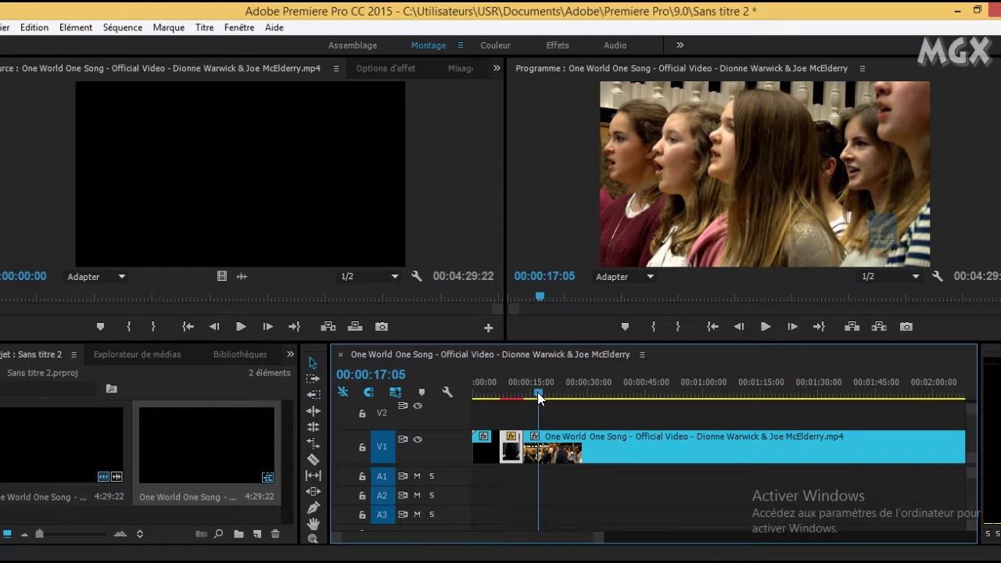
drag(538, 398, 575, 394)
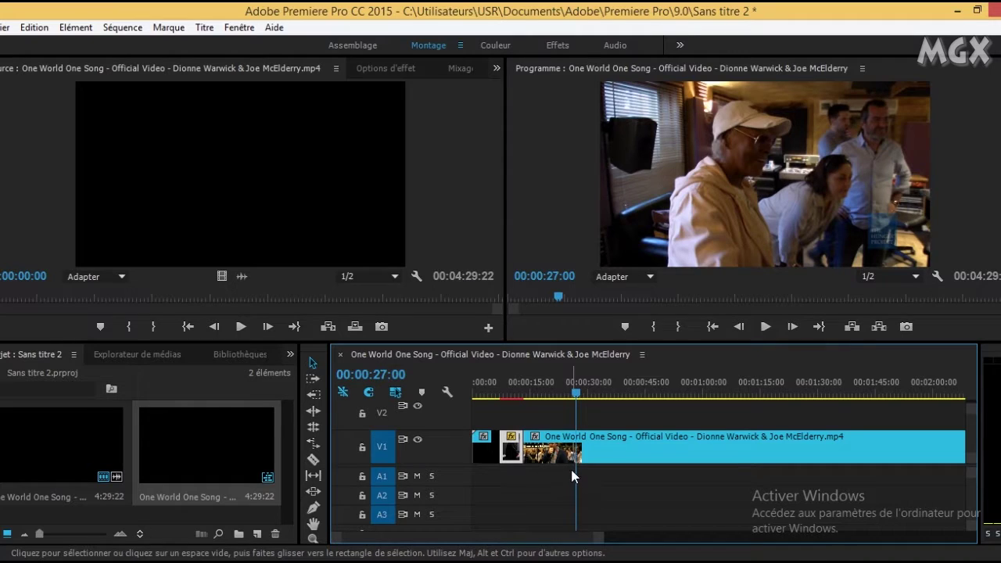
- Cut the clip at 00:00:27:00 and select the section ending there
key(c)
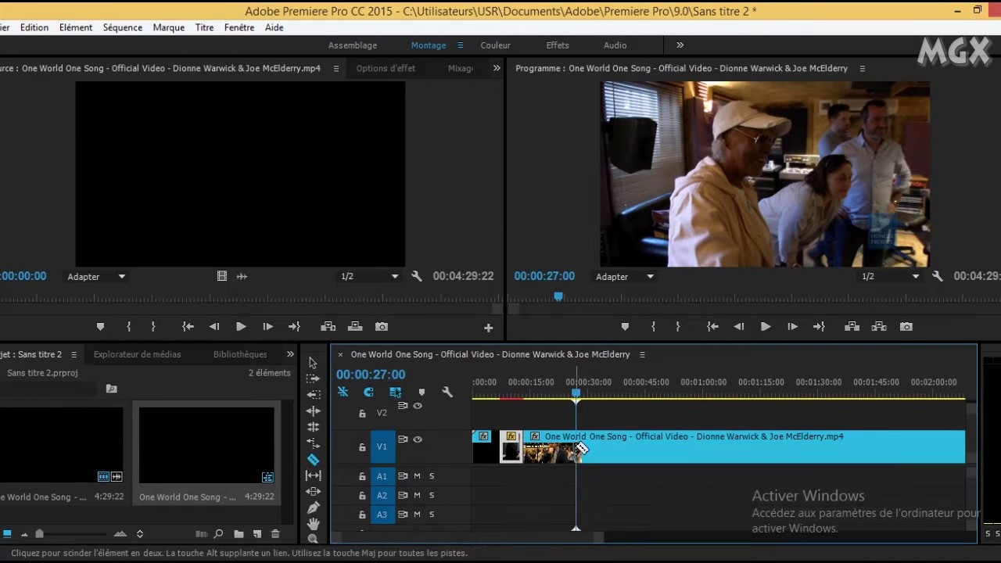
click(577, 445)
click(313, 362)
click(556, 446)
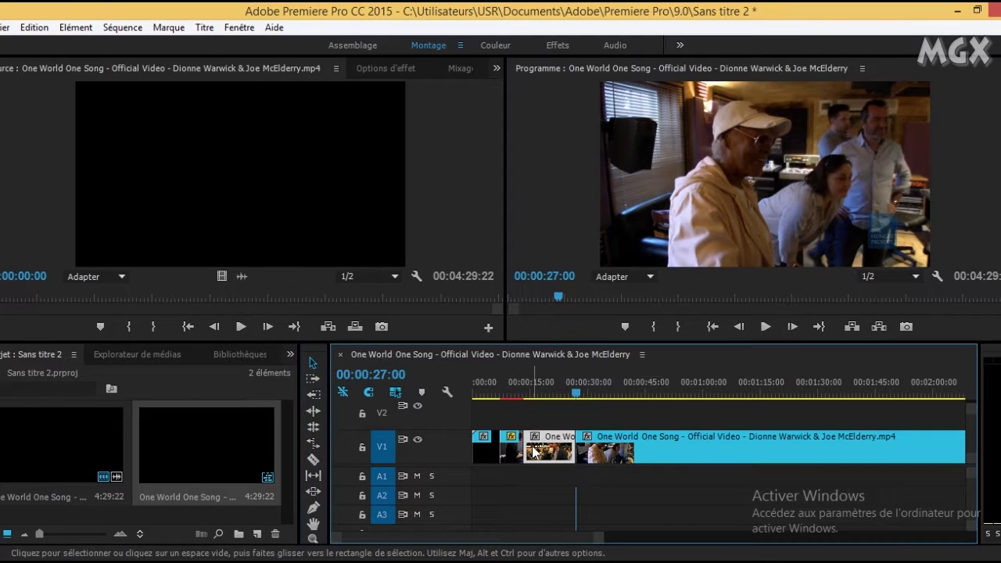
- Enter 250% speed for the 13:10–27:00 section in Speed/Duration
right_click(540, 447)
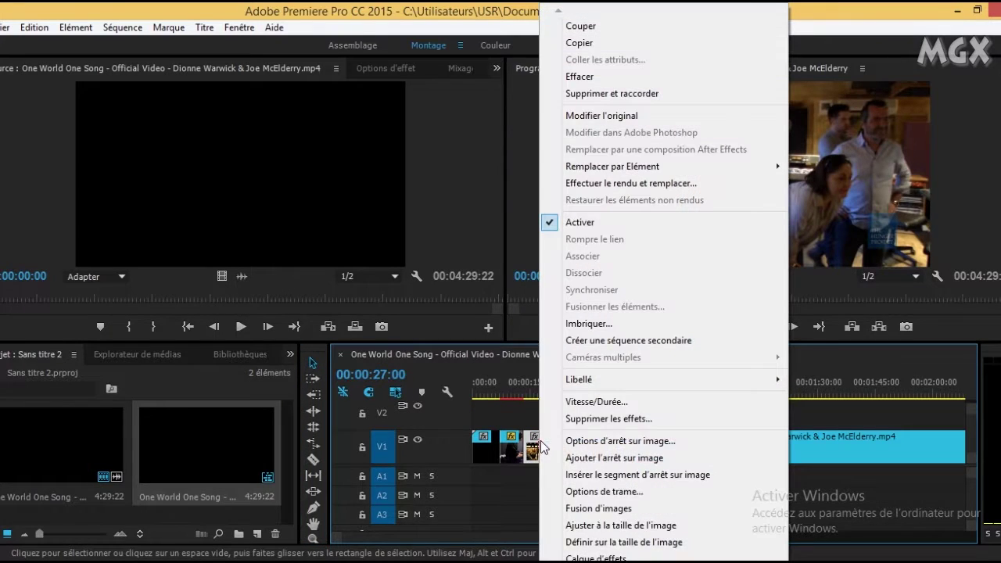
click(596, 401)
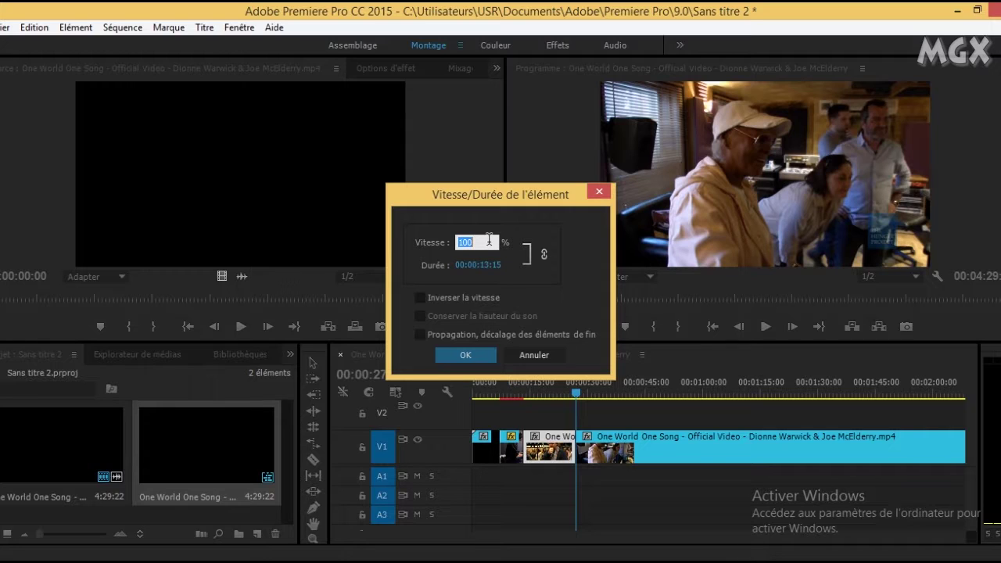
text(250)
- Apply the 250% speed, preview from 00:00:12:00, and slide the remaining clip left into the gap
click(464, 355)
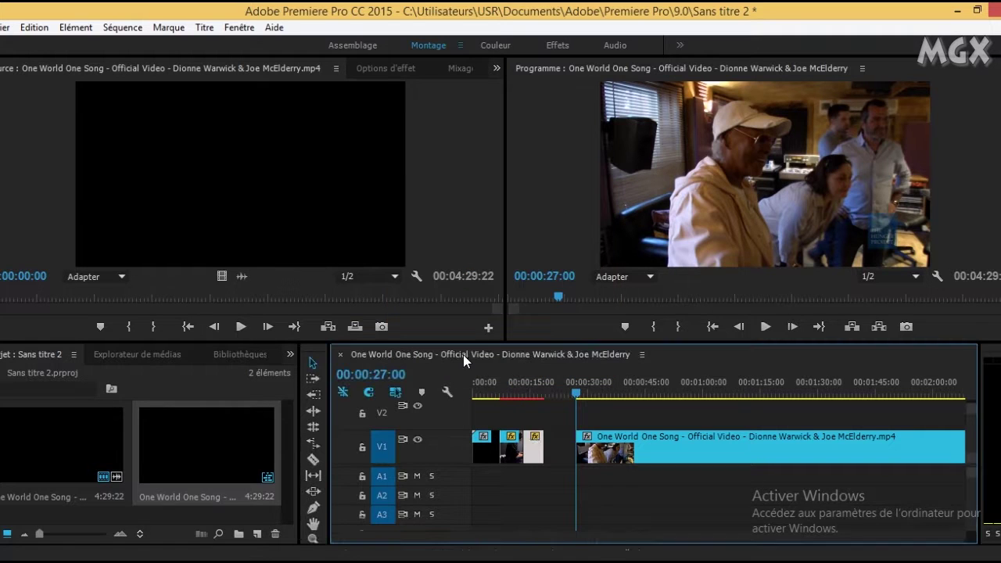
drag(573, 392, 505, 405)
key(space)
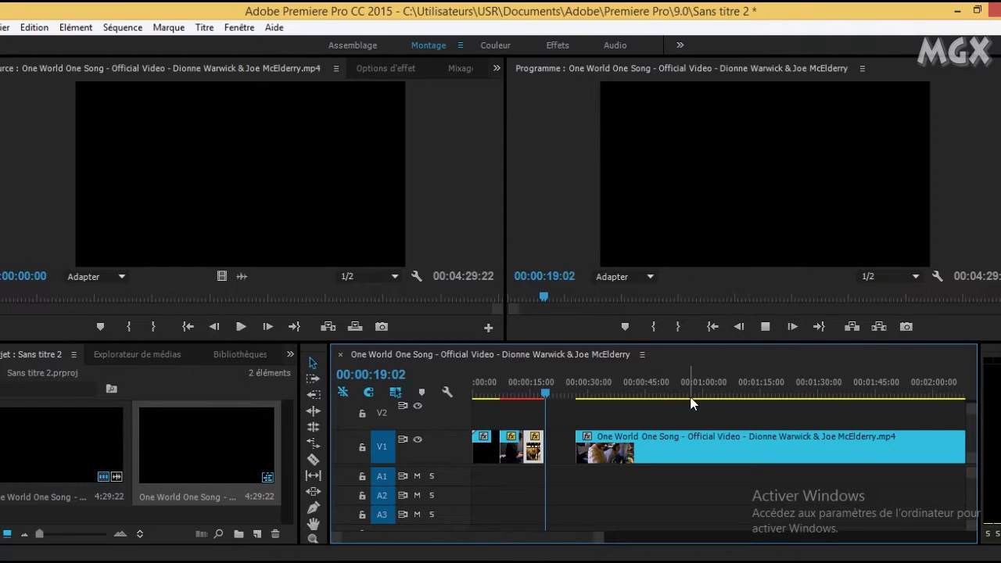
click(763, 327)
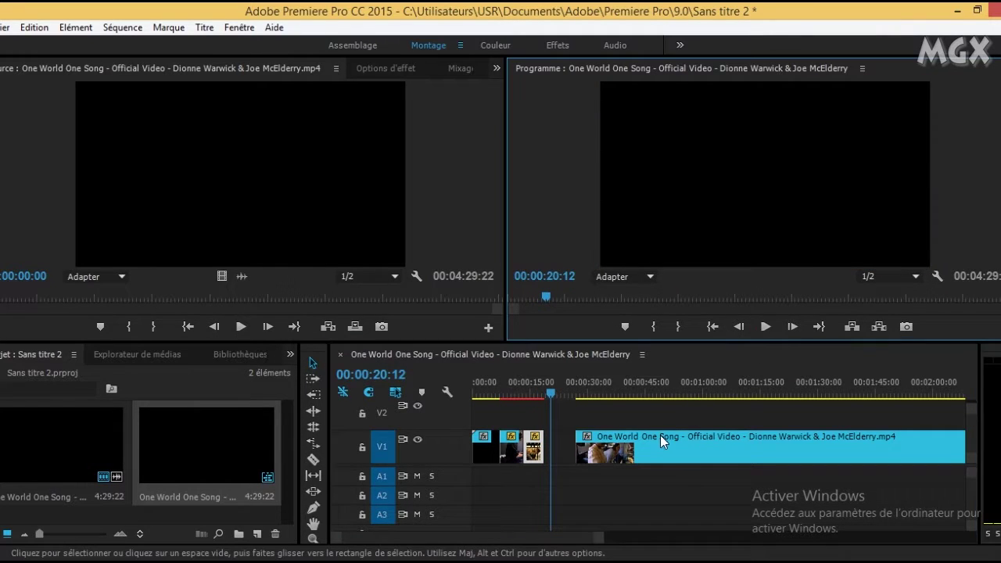
drag(660, 443, 608, 438)
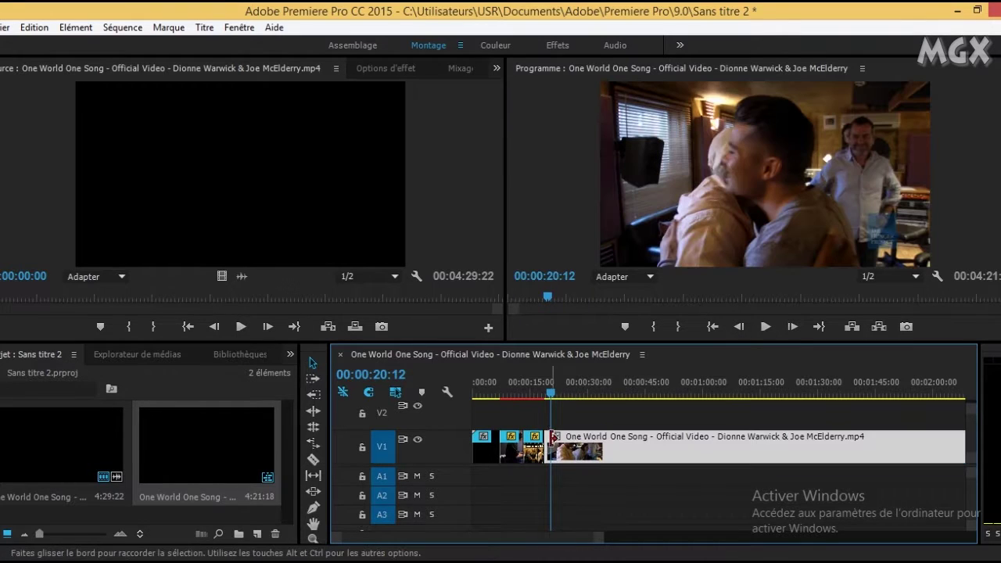
click(542, 446)
double_click(542, 445)
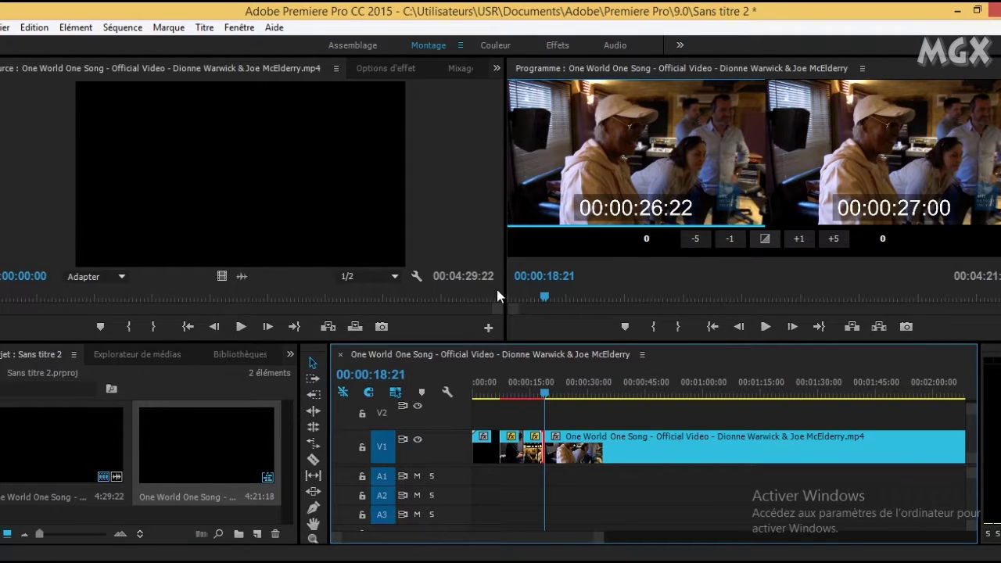
click(565, 423)
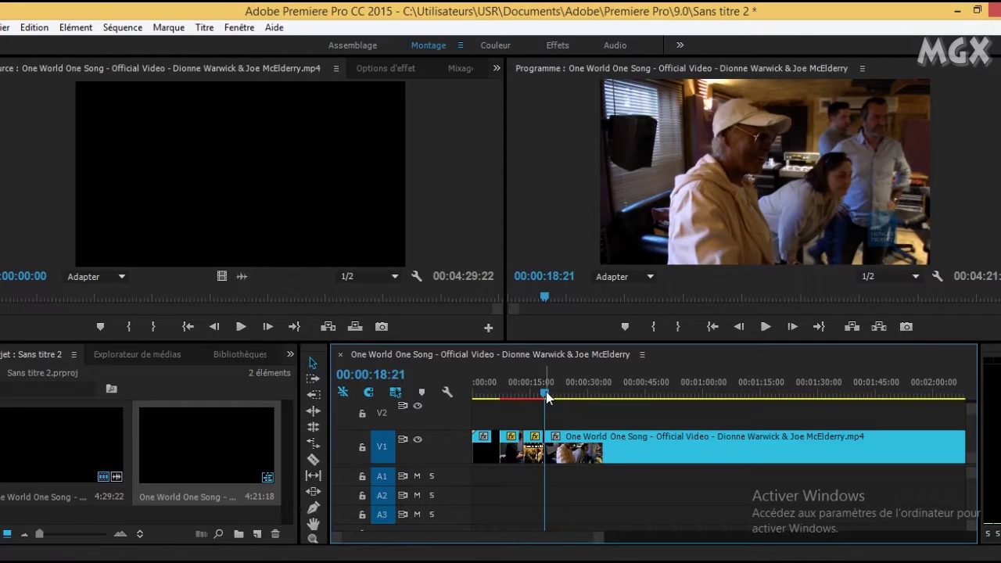
drag(545, 392, 536, 392)
key(space)
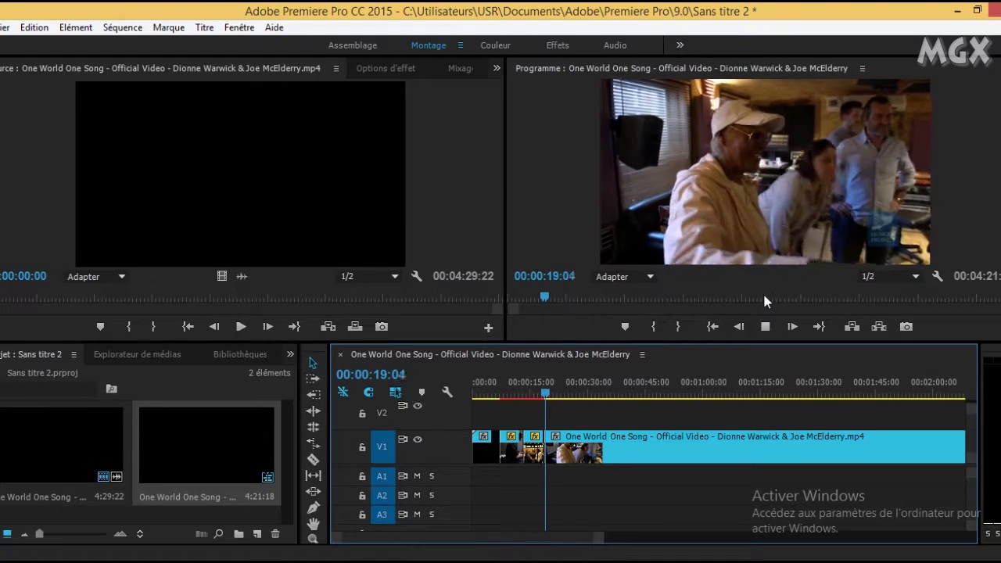
key(space)
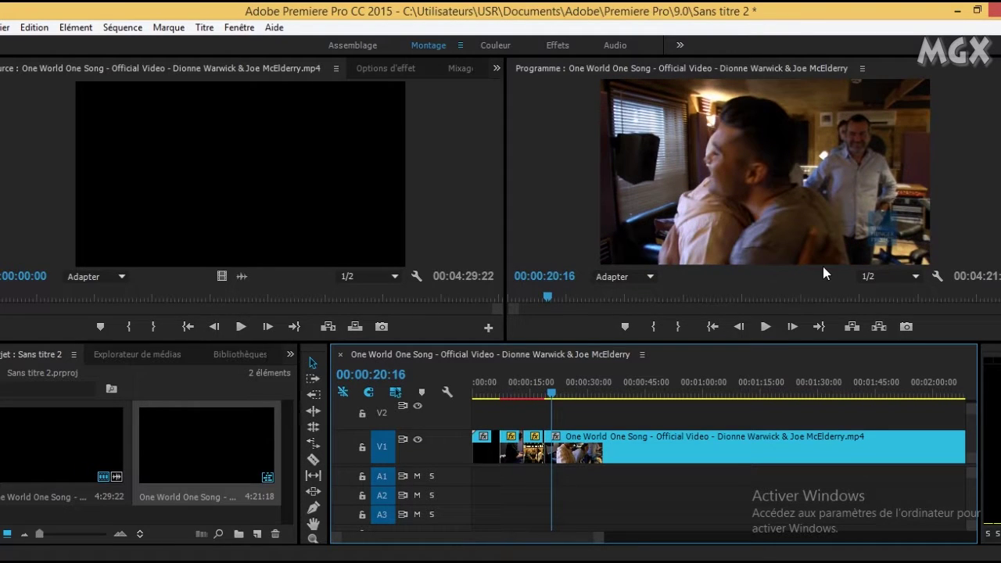